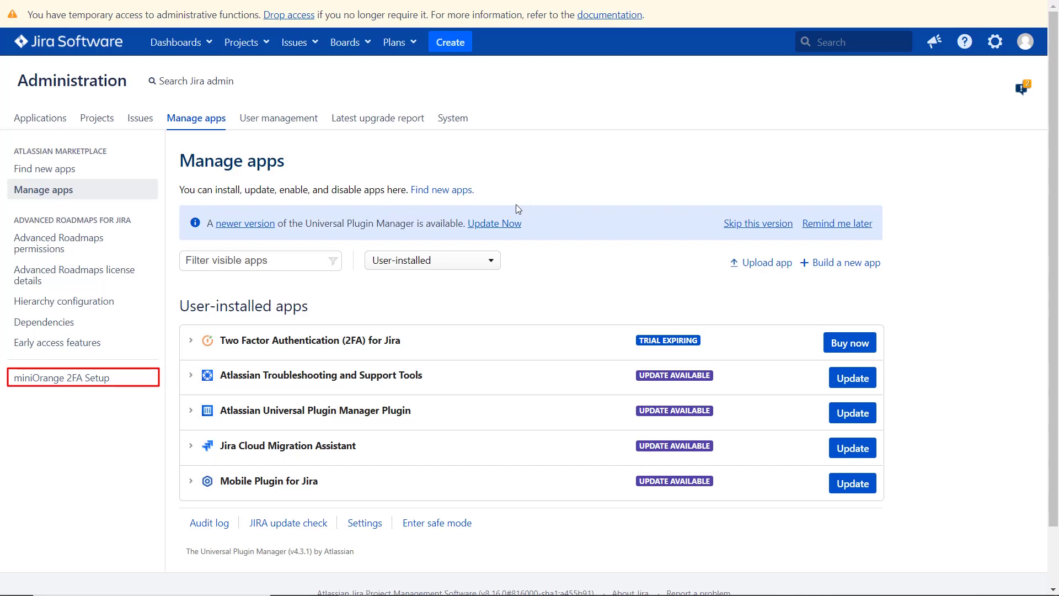
# Switch on 'Enable 2 Factor Authentication for Jira' in the two-factor app settings.
pyautogui.click(89, 379)
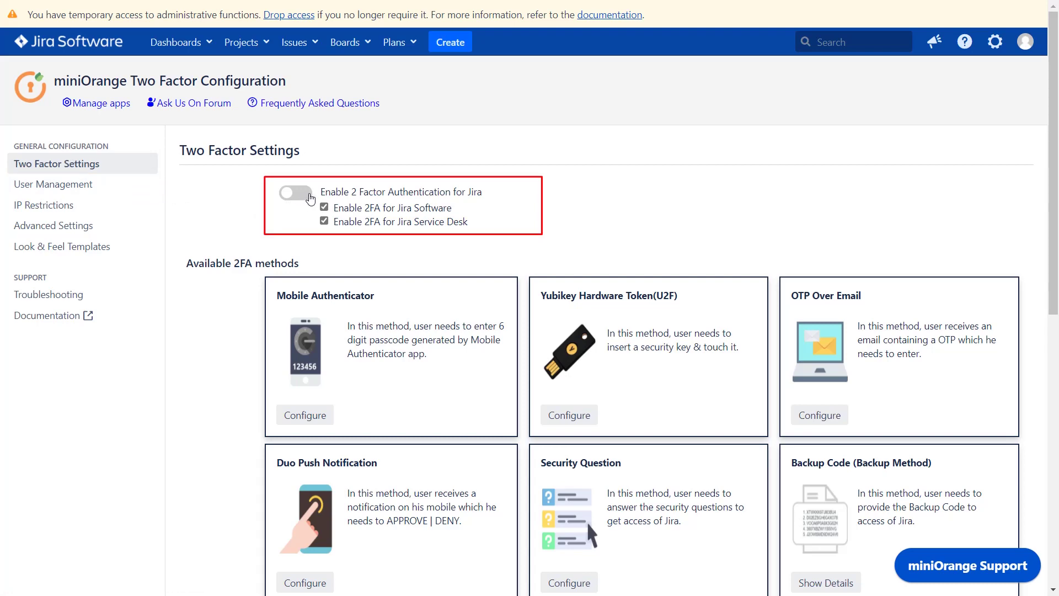
pyautogui.click(307, 199)
pyautogui.scroll(-2, 309, 198)
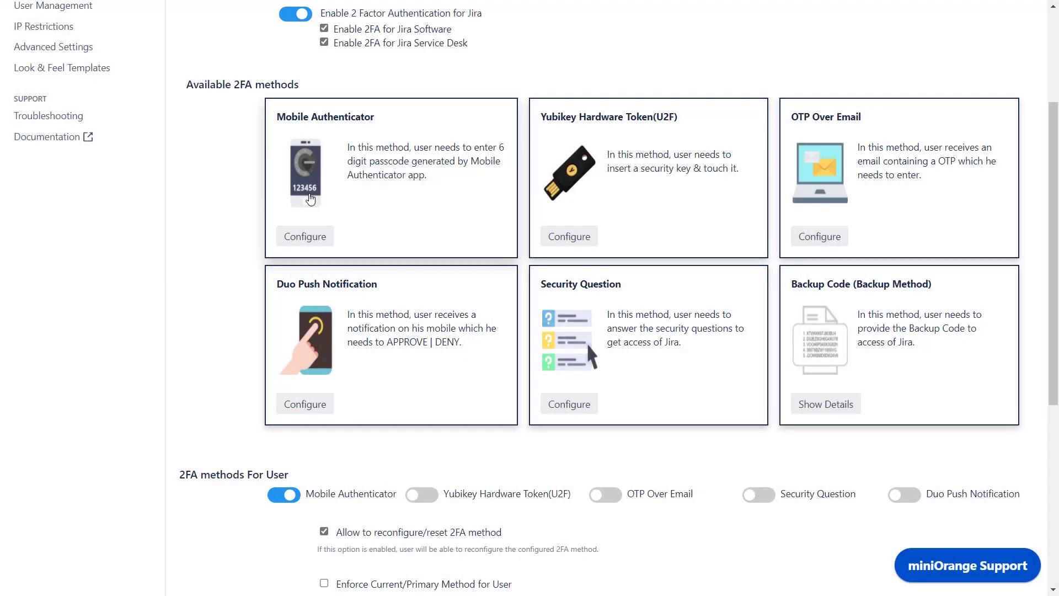
pyautogui.scroll(-3, 311, 196)
pyautogui.scroll(-1, 311, 197)
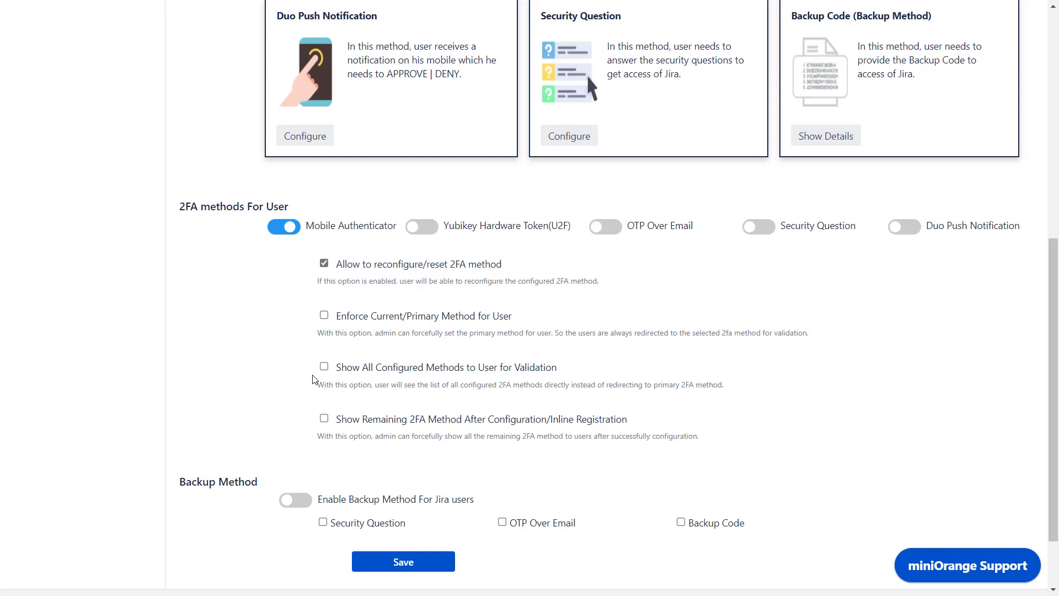
# Enable Jira user backup methods Security Question and Backup Code, and save the settings.
pyautogui.click(302, 503)
pyautogui.click(323, 522)
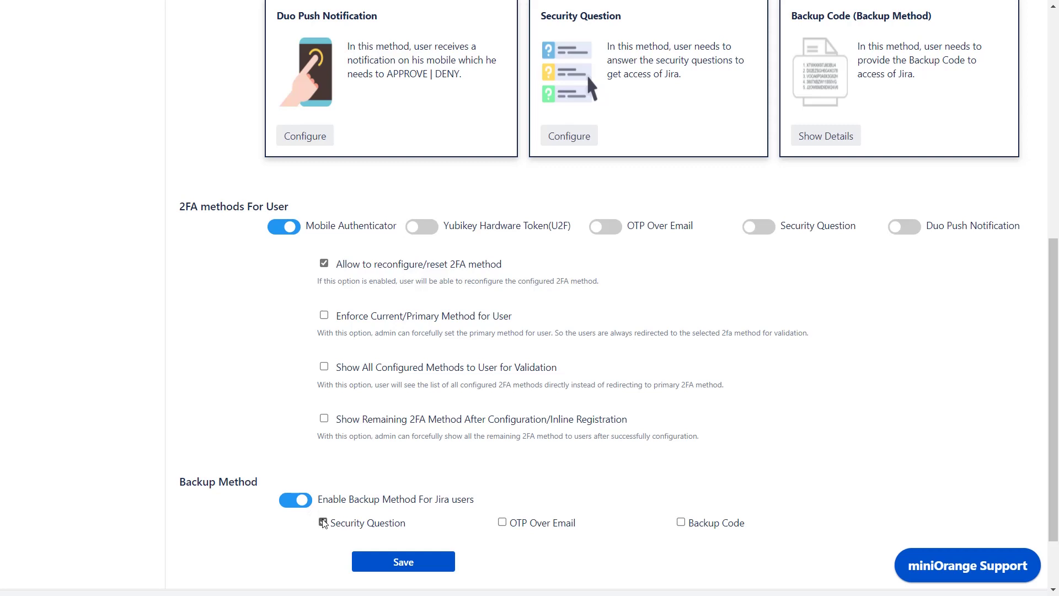
pyautogui.click(681, 522)
pyautogui.click(405, 562)
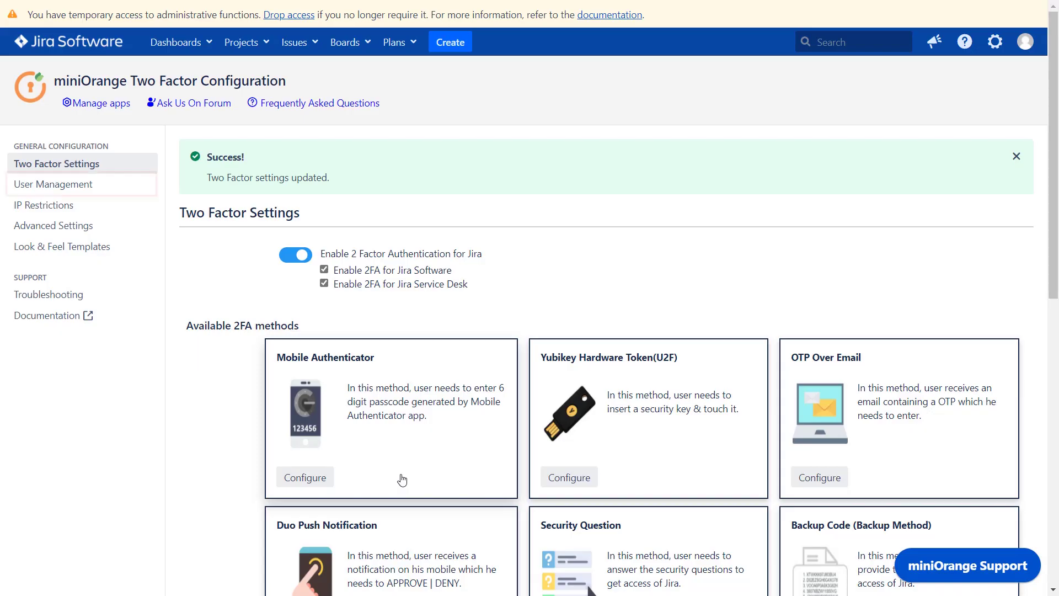
# Under 2FA for Users, select rows 4–9 and apply the Enable 2FA bulk action.
pyautogui.click(85, 187)
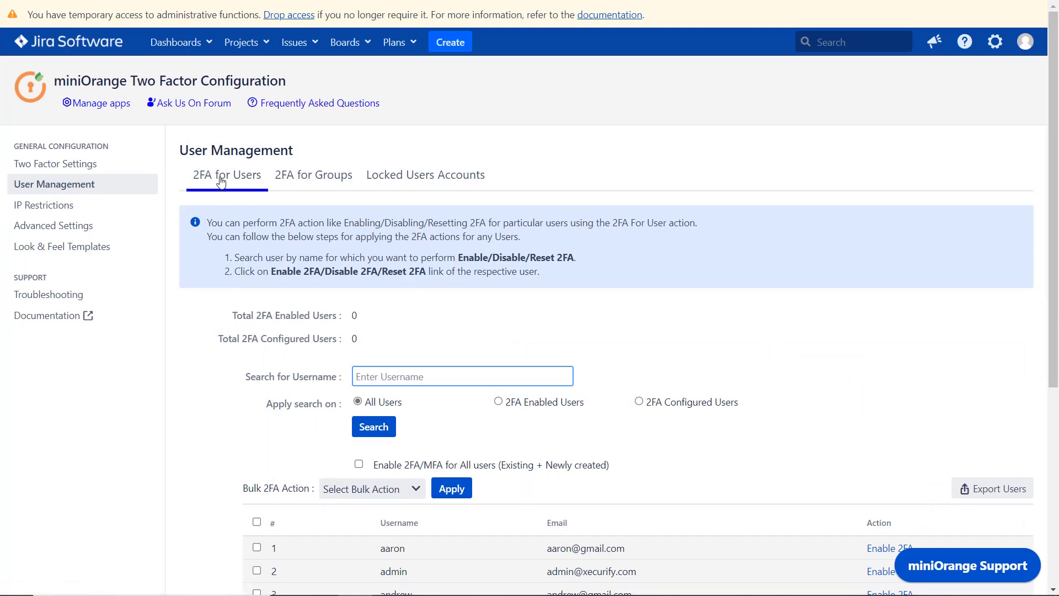
pyautogui.scroll(-3, 221, 182)
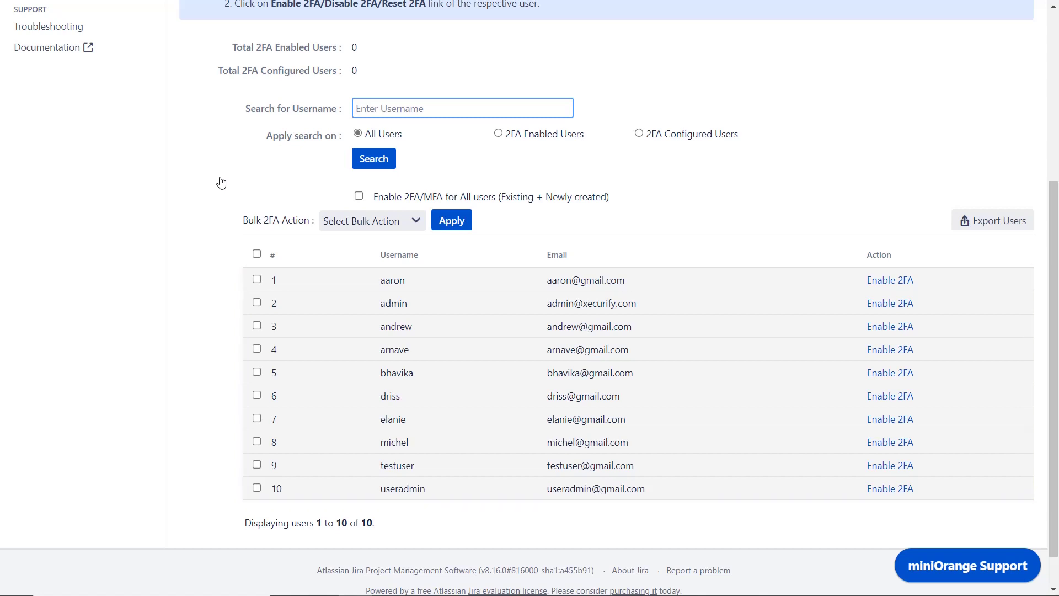
pyautogui.click(257, 350)
pyautogui.click(258, 373)
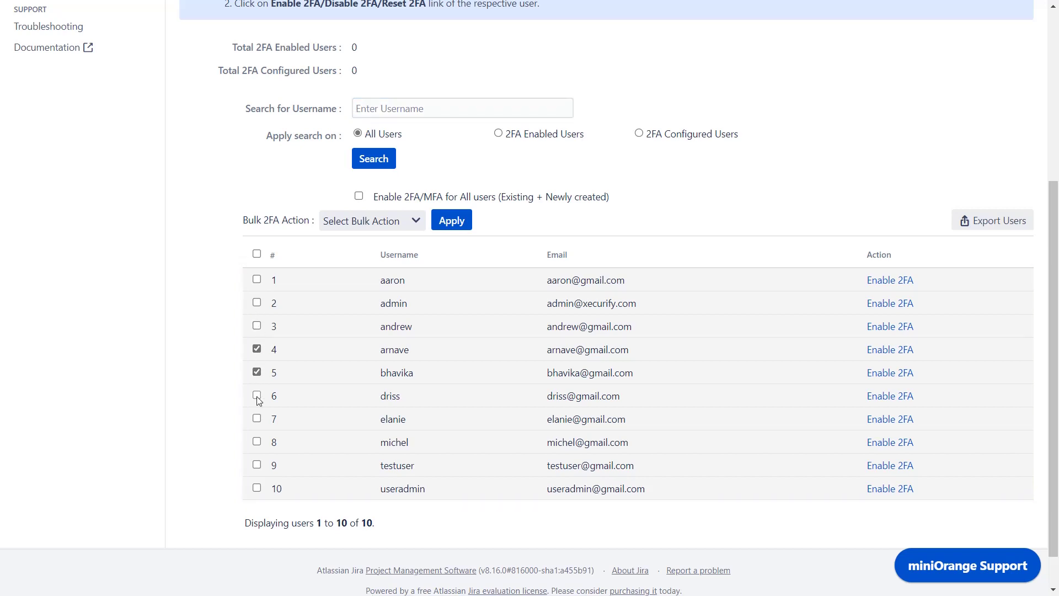
pyautogui.click(257, 395)
pyautogui.click(257, 419)
pyautogui.click(257, 442)
pyautogui.click(258, 465)
pyautogui.click(416, 222)
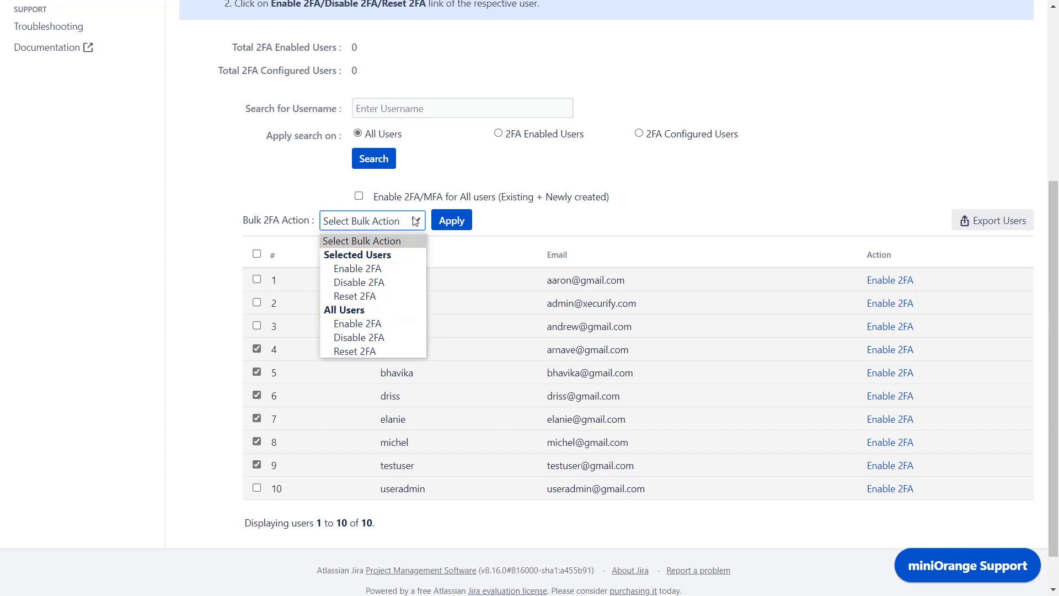
pyautogui.click(375, 268)
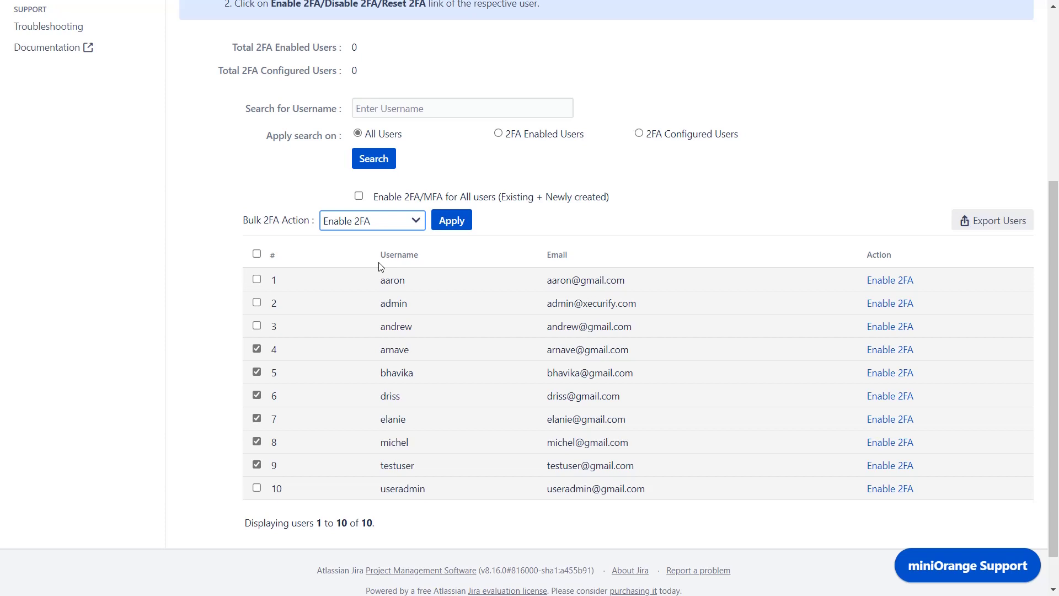
pyautogui.click(445, 222)
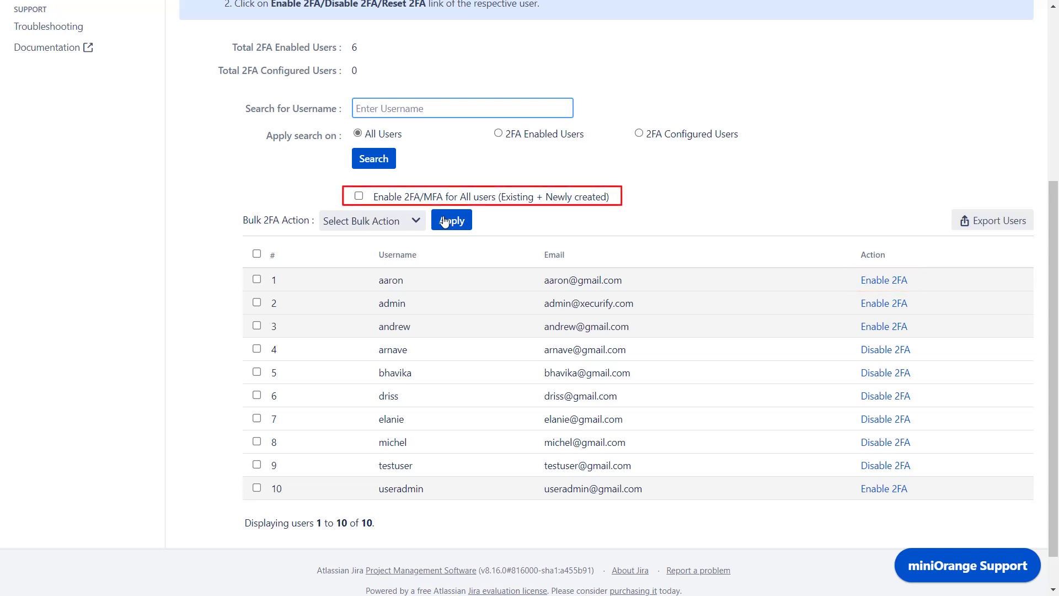
# Tick 'Enable 2FA/MFA for All users (Existing + Newly created)' on User Management.
pyautogui.click(360, 197)
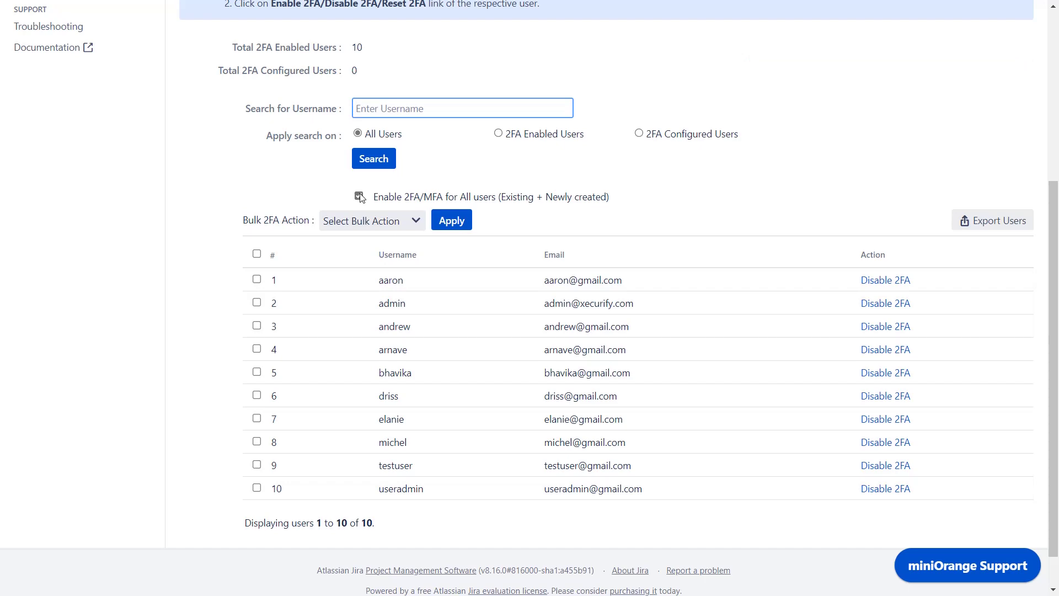
pyautogui.scroll(3, 360, 198)
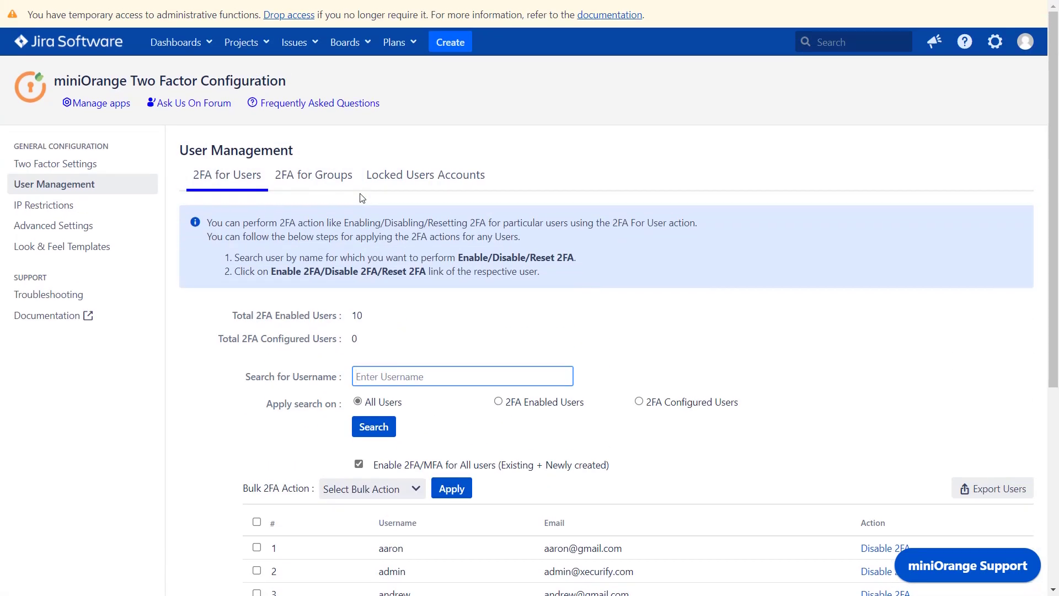
# Enable 2FA for the jira--external-users group on the 2FA for Groups tab.
pyautogui.click(315, 179)
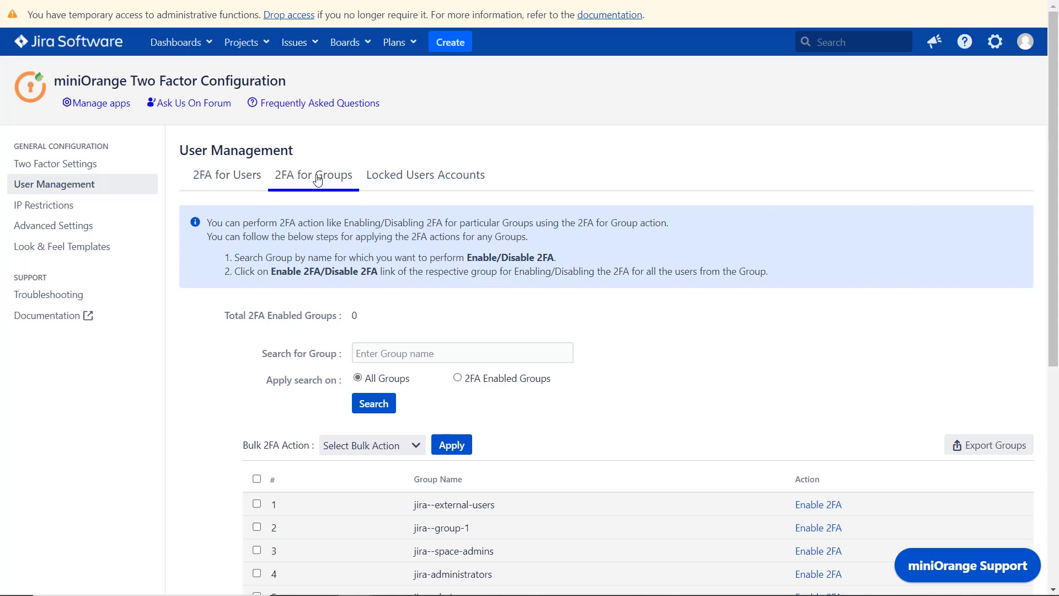
pyautogui.scroll(-2, 316, 179)
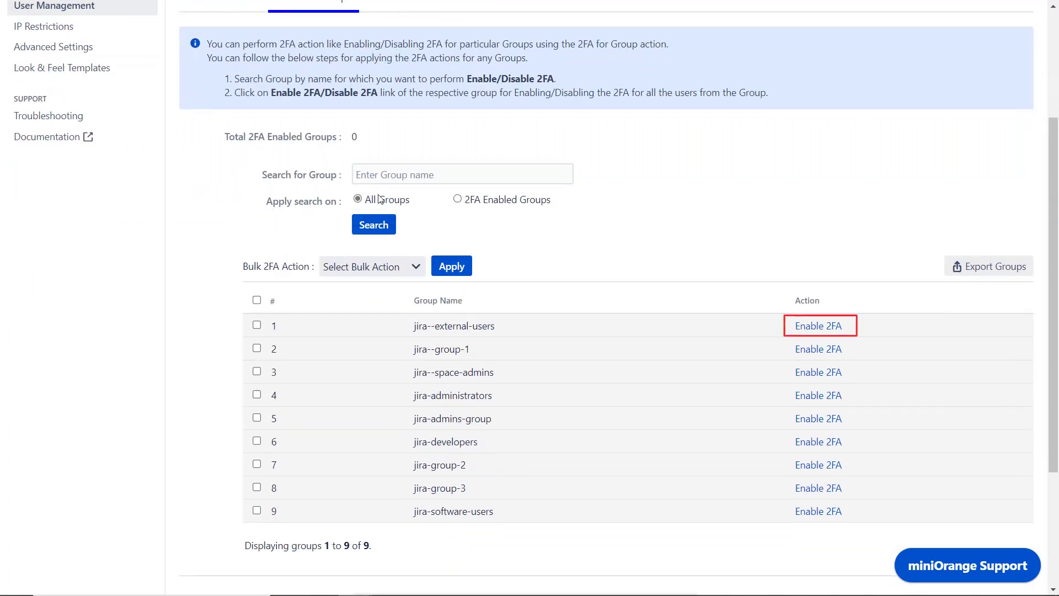
pyautogui.click(813, 327)
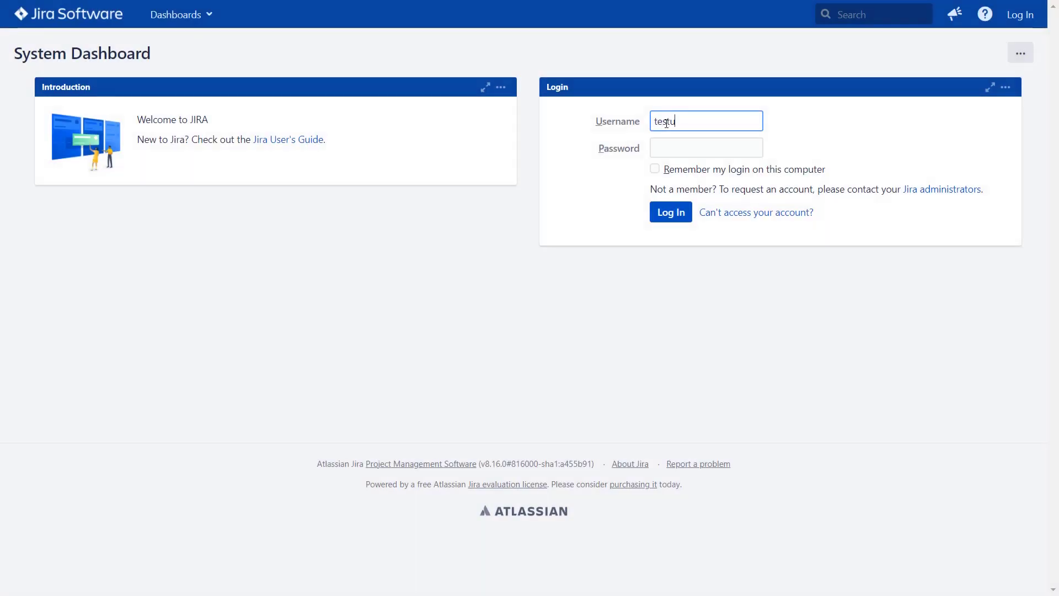
pyautogui.write('stuser')
# Log in as testuser and register the mobile authenticator by validating its OTP.
pyautogui.click(661, 147)
pyautogui.click(670, 211)
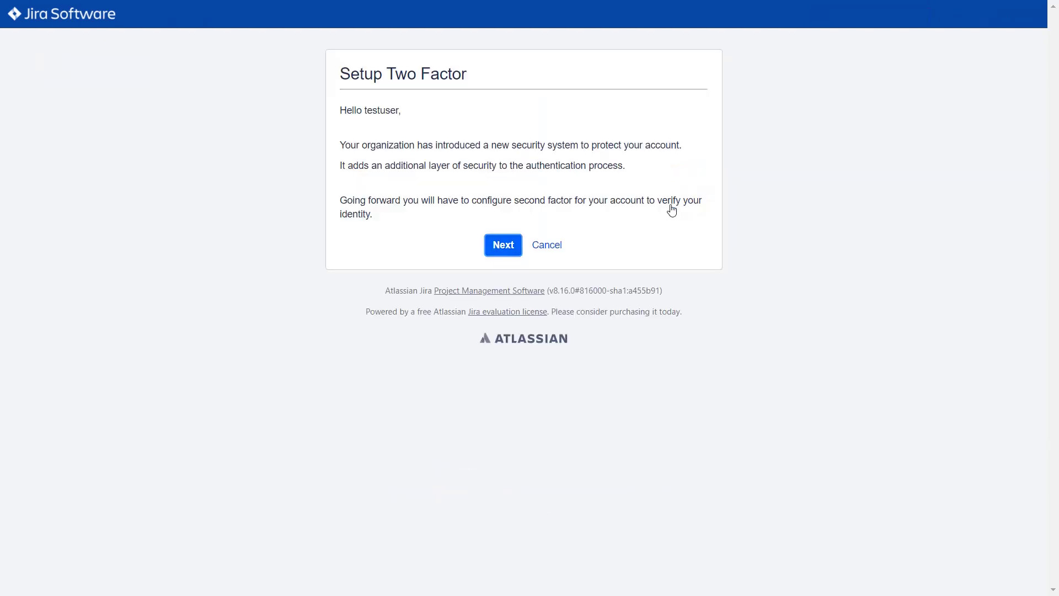
pyautogui.click(503, 246)
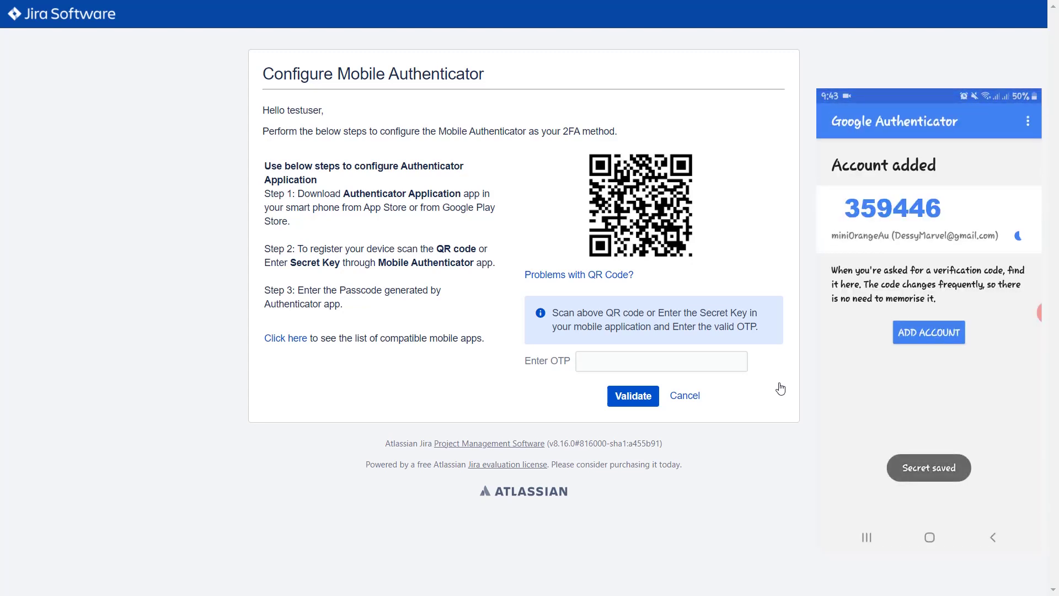
pyautogui.click(662, 362)
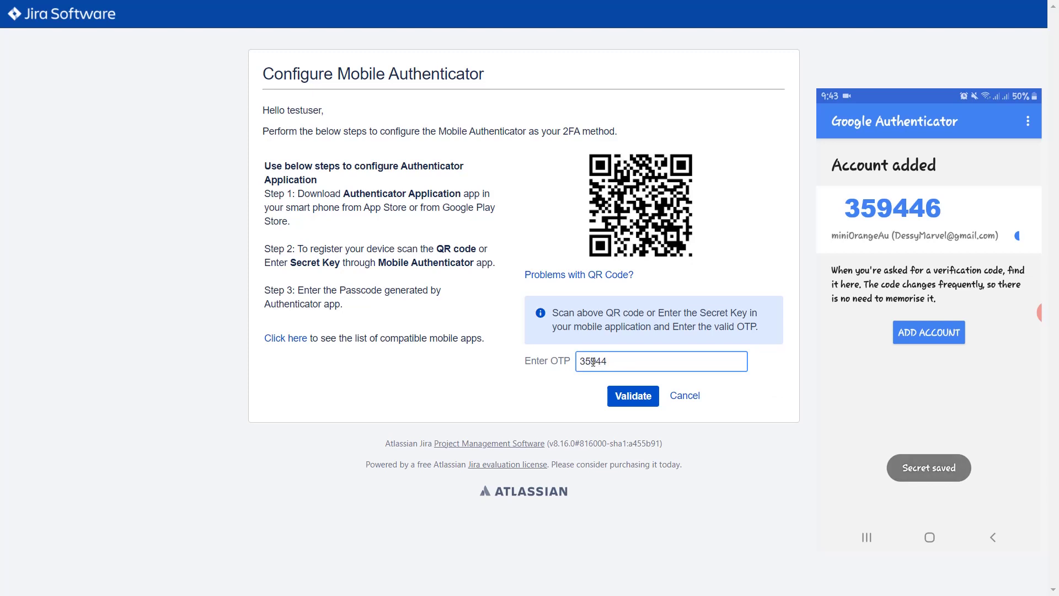
pyautogui.click(634, 400)
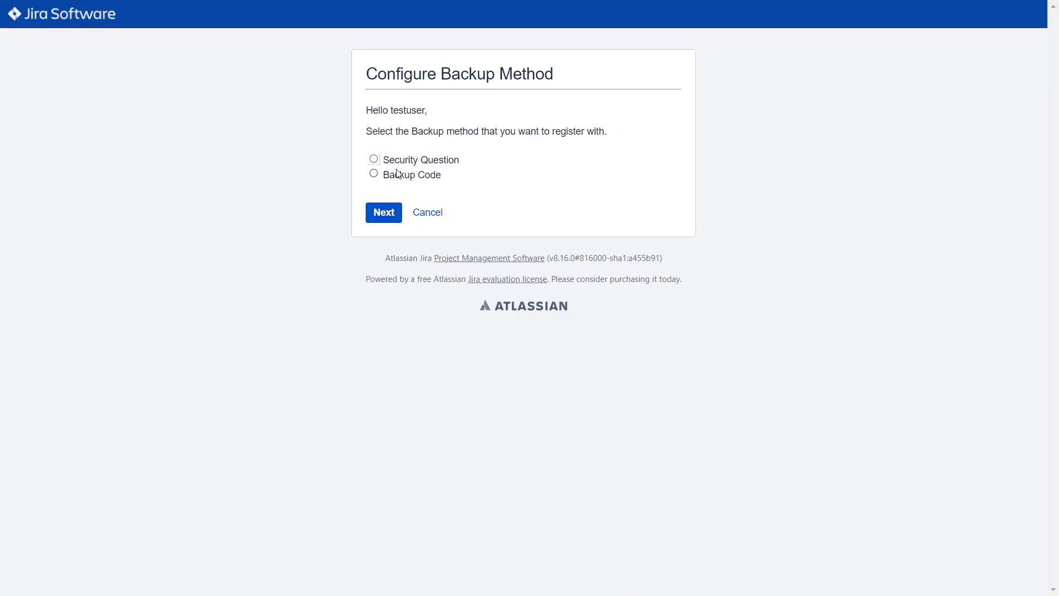
# Choose Security Question as the backup method and answer a company-name question first.
pyautogui.click(374, 160)
pyautogui.click(379, 211)
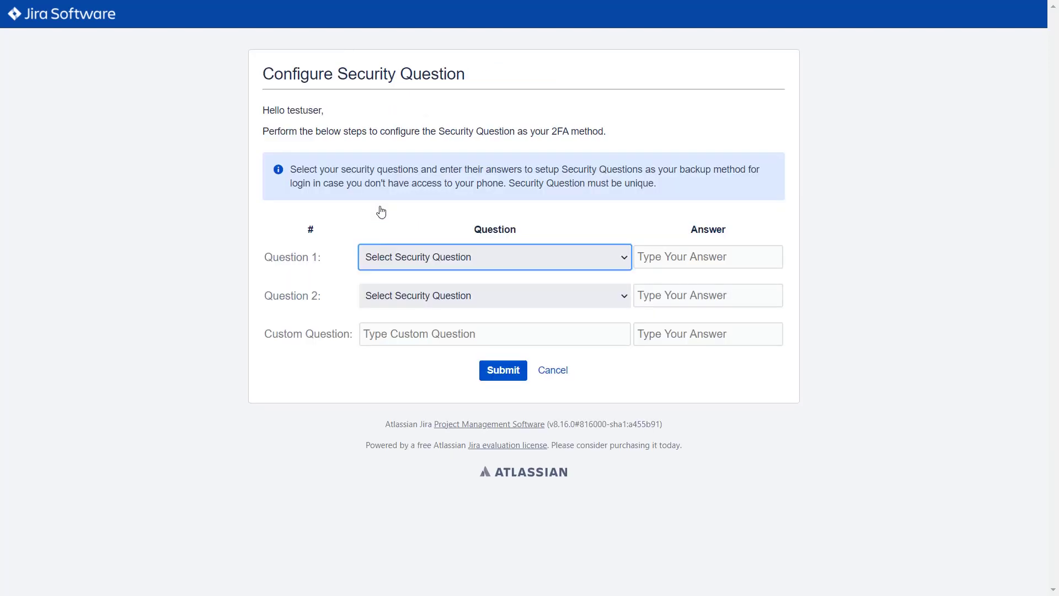
pyautogui.click(497, 257)
pyautogui.click(439, 287)
pyautogui.click(646, 263)
# Add the favourite sports player question and a custom question with answers, then submit.
pyautogui.click(585, 295)
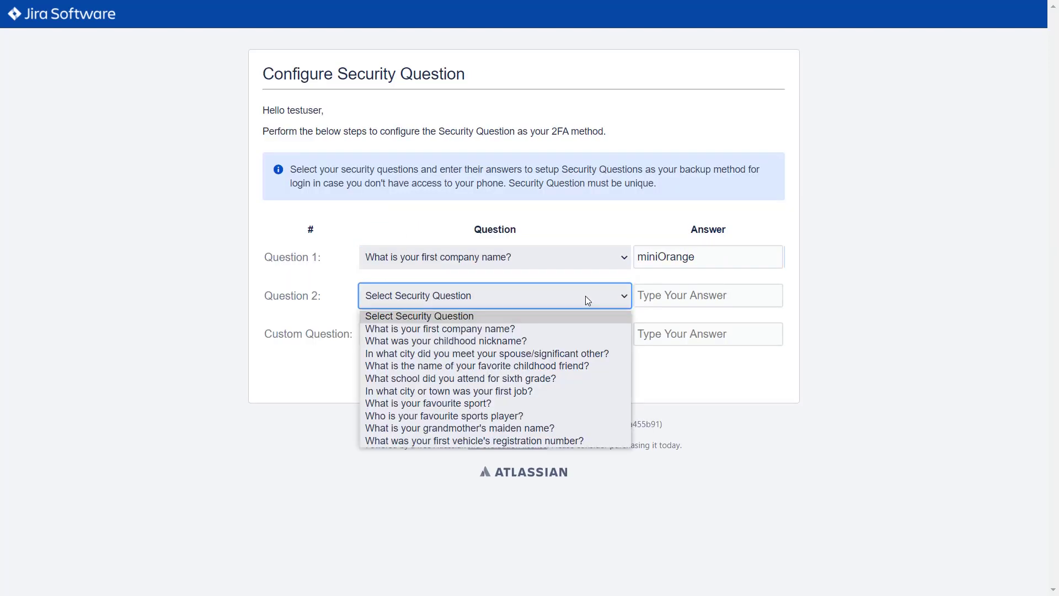
pyautogui.click(557, 415)
pyautogui.press('Tab')
pyautogui.click(475, 339)
pyautogui.write('what is y')
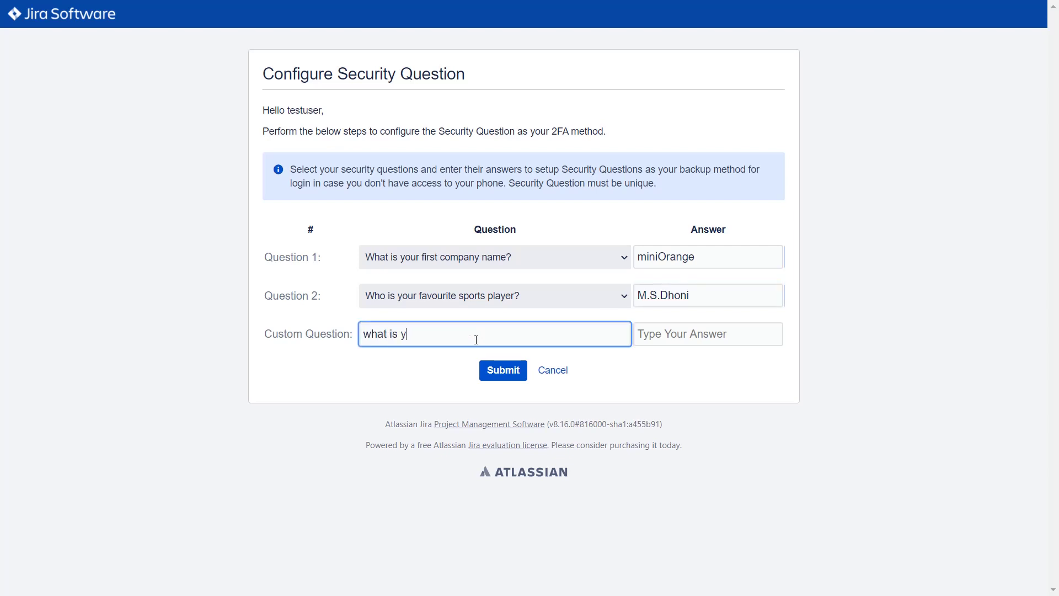
pyautogui.write('our favorite sport?')
pyautogui.click(638, 333)
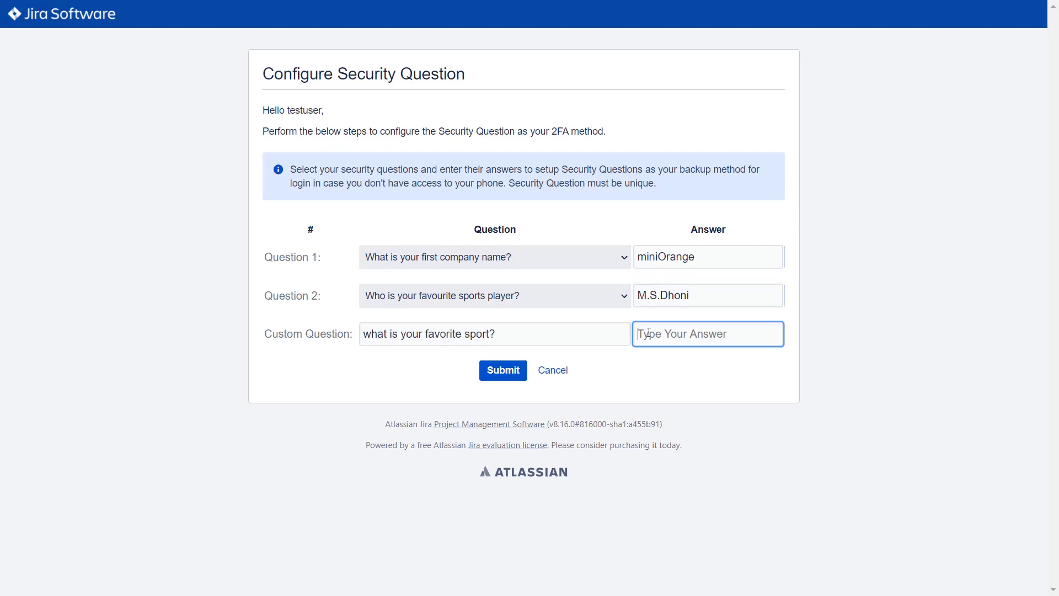
pyautogui.click(506, 375)
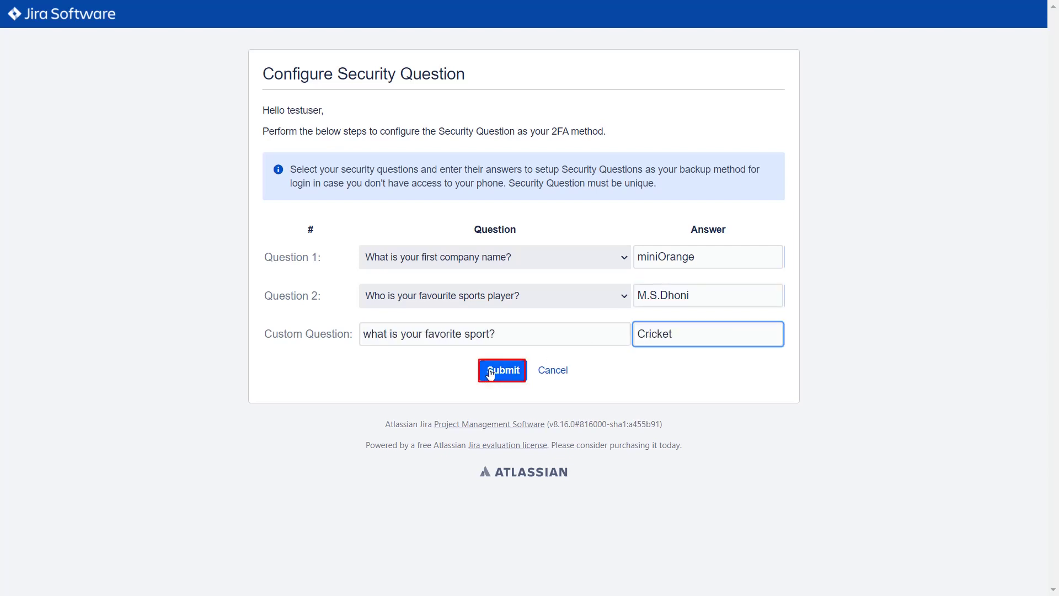
pyautogui.click(504, 372)
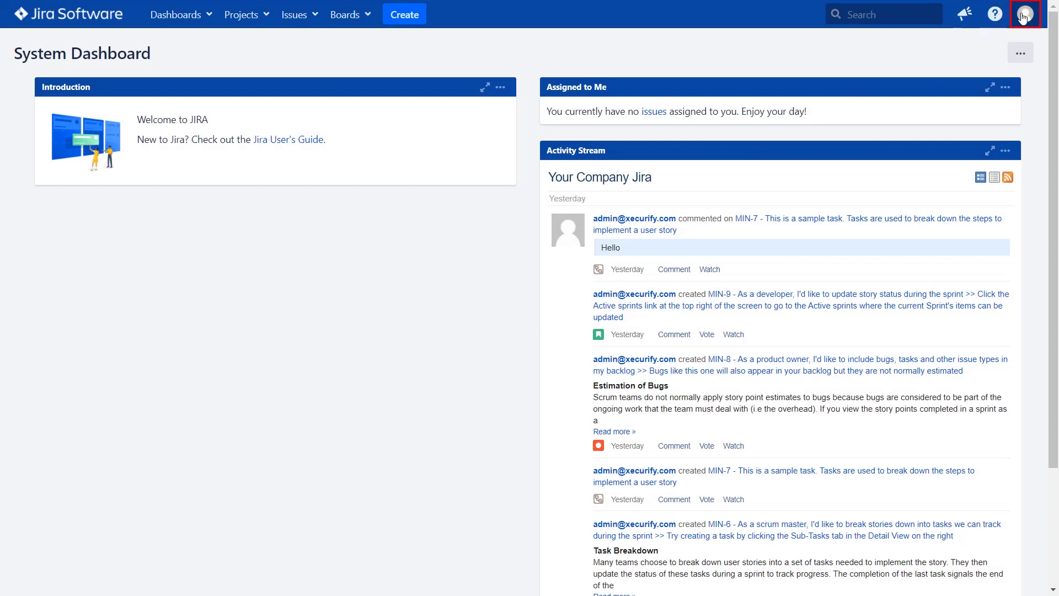
# Open testuser's Two Factor Configuration page from the profile avatar menu.
pyautogui.click(1023, 17)
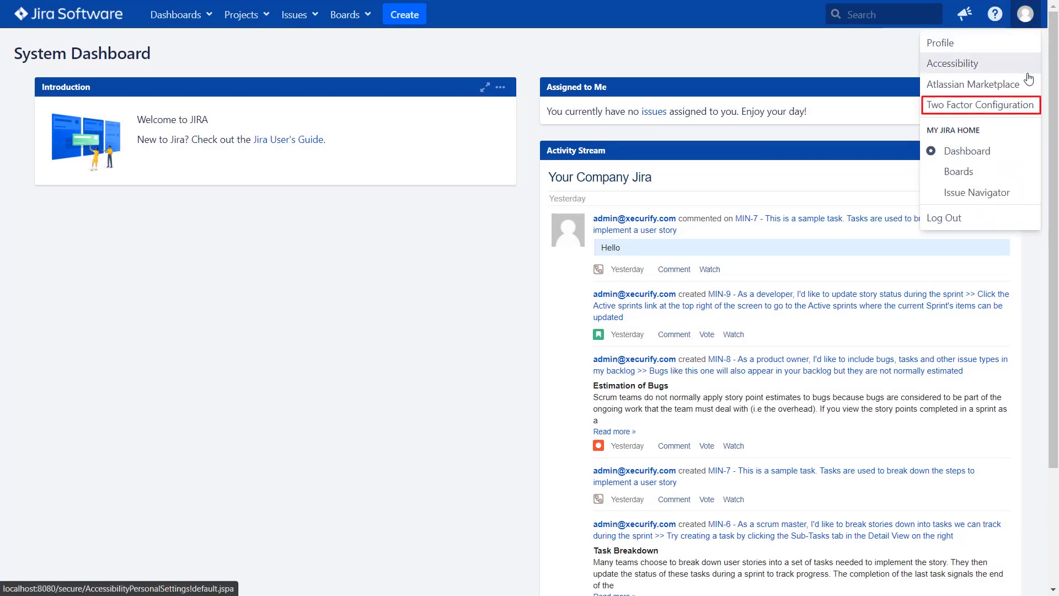
pyautogui.click(1024, 105)
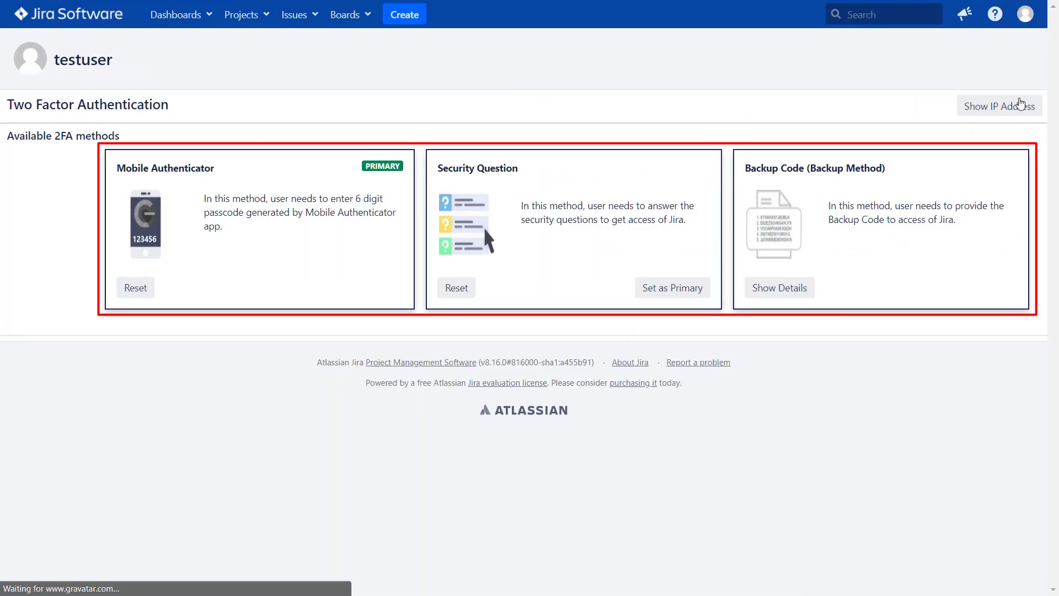